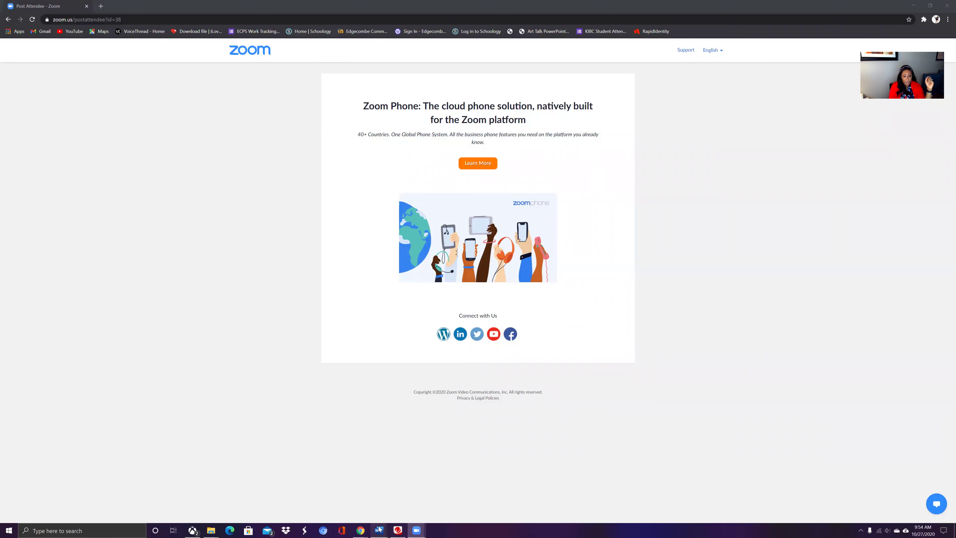
Step: Switch to the Artist List for Webquest document and delete the 'Page you got the information from' bullet
mouse_move(378, 529)
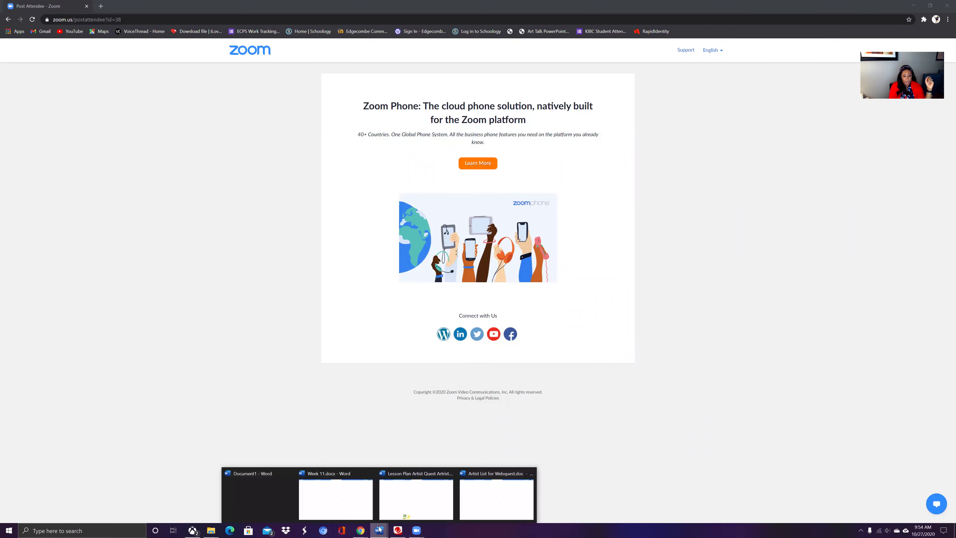
click(496, 502)
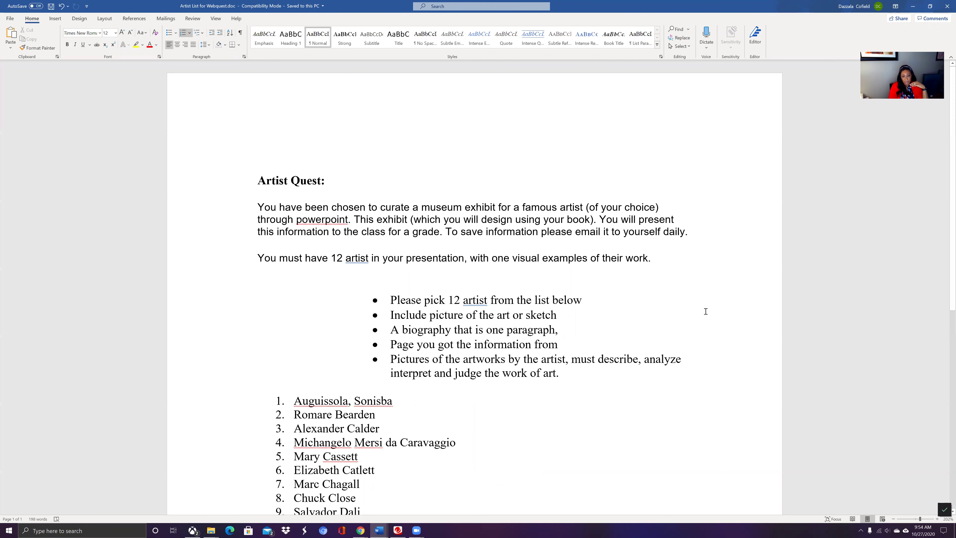
drag(564, 345, 350, 331)
key(Delete)
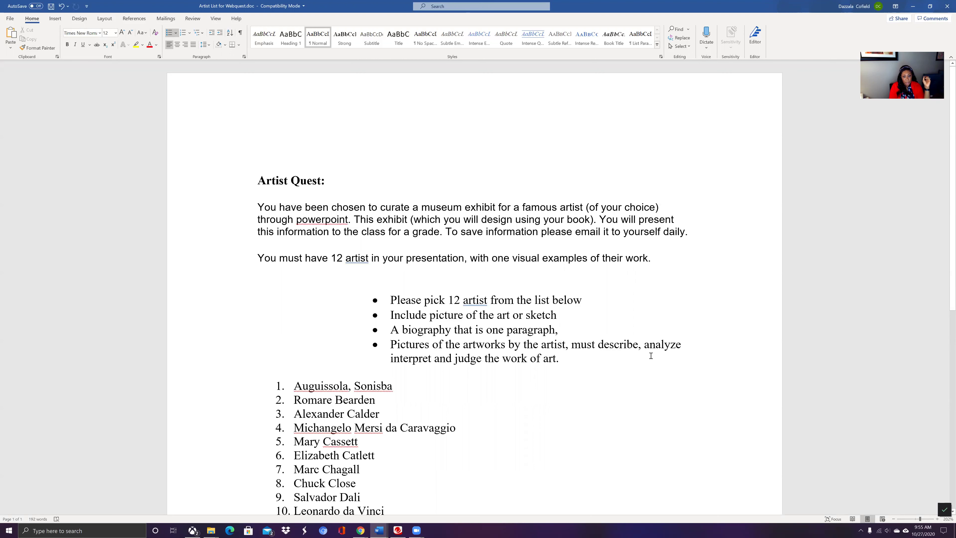
scroll(534, 391, down, 5)
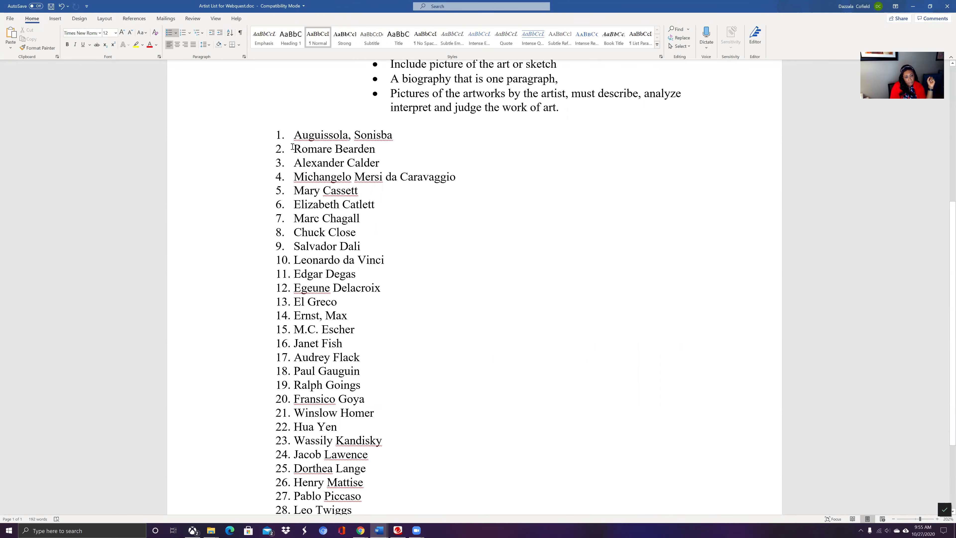
scroll(386, 410, down, 2)
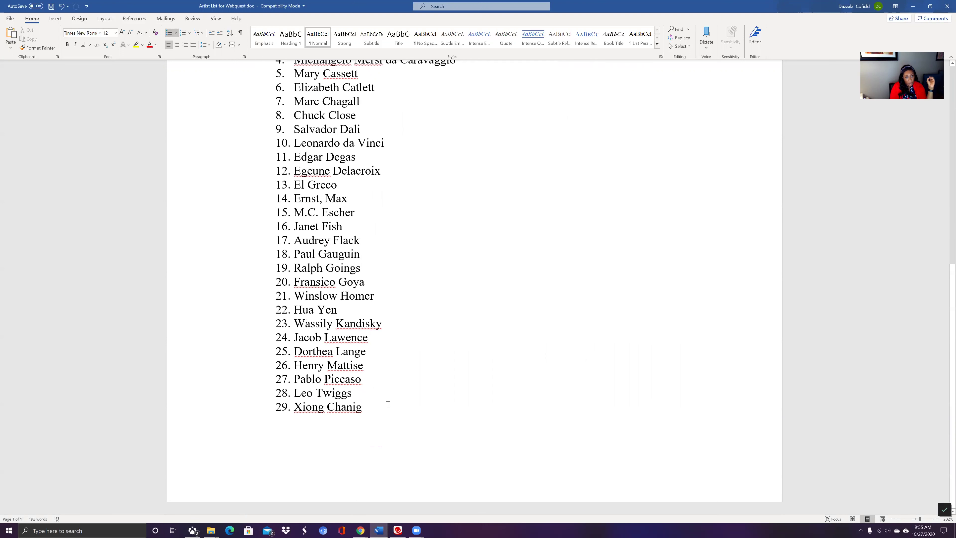
scroll(388, 404, up, 2)
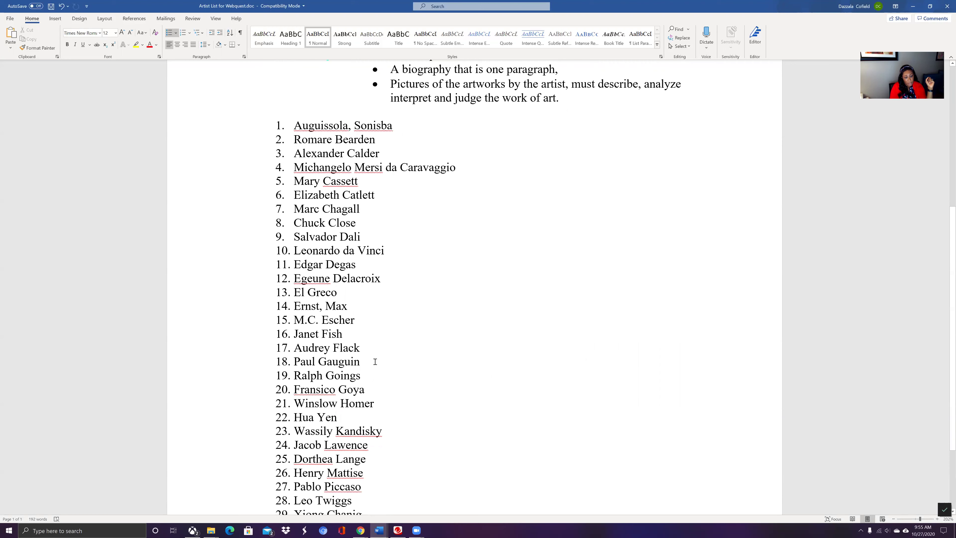
scroll(366, 384, down, 3)
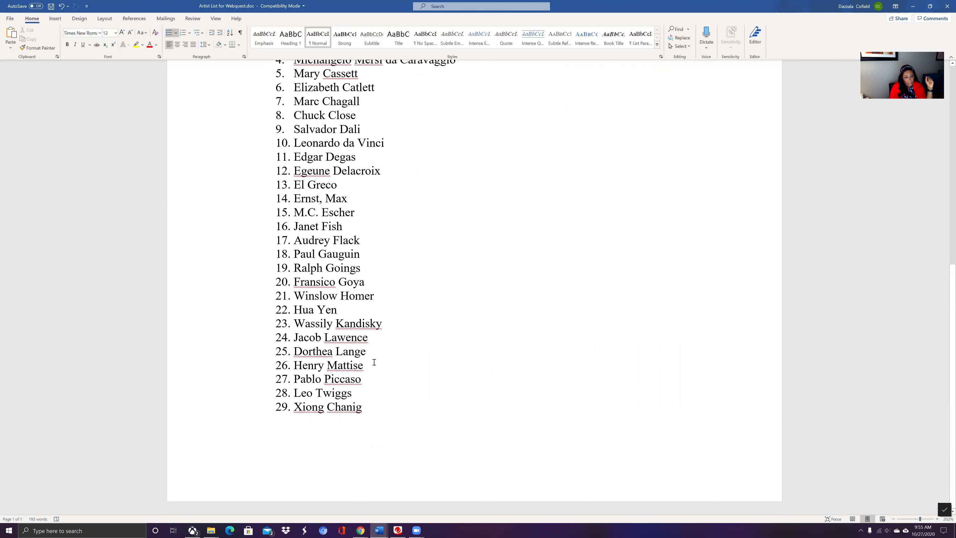
scroll(382, 375, up, 2)
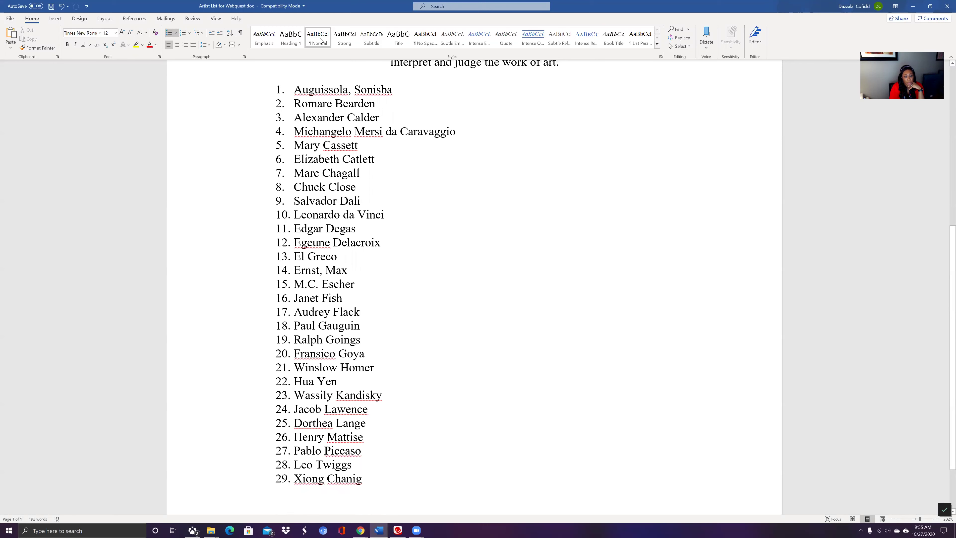
scroll(444, 297, up, 6)
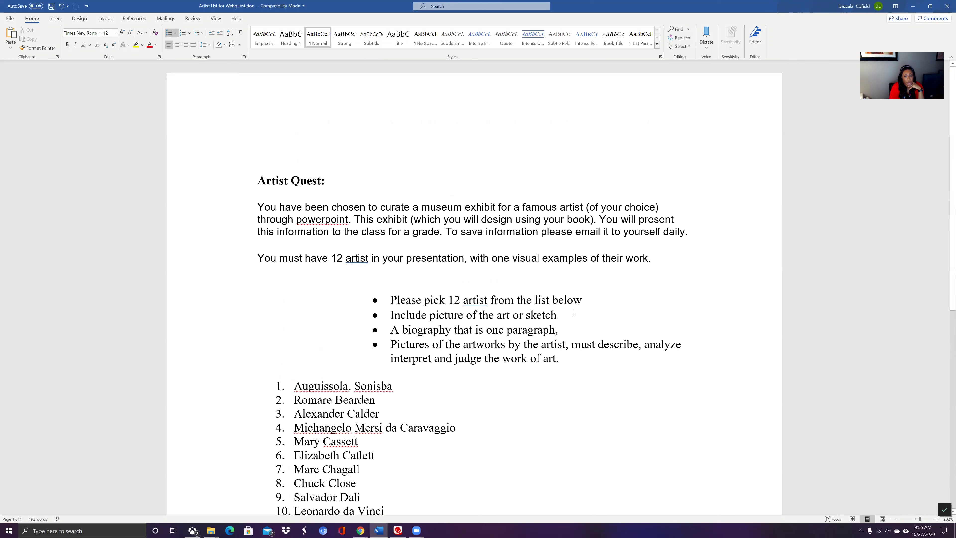
Step: Delete 'or sketch' from the picture bullet and start a new bullet after the fourth one
drag(557, 315, 513, 315)
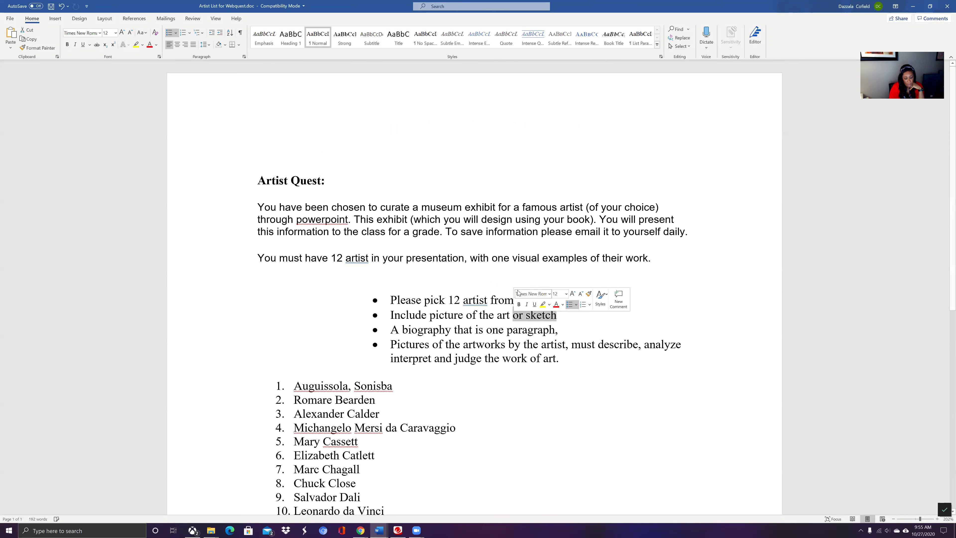
key(BackSpace)
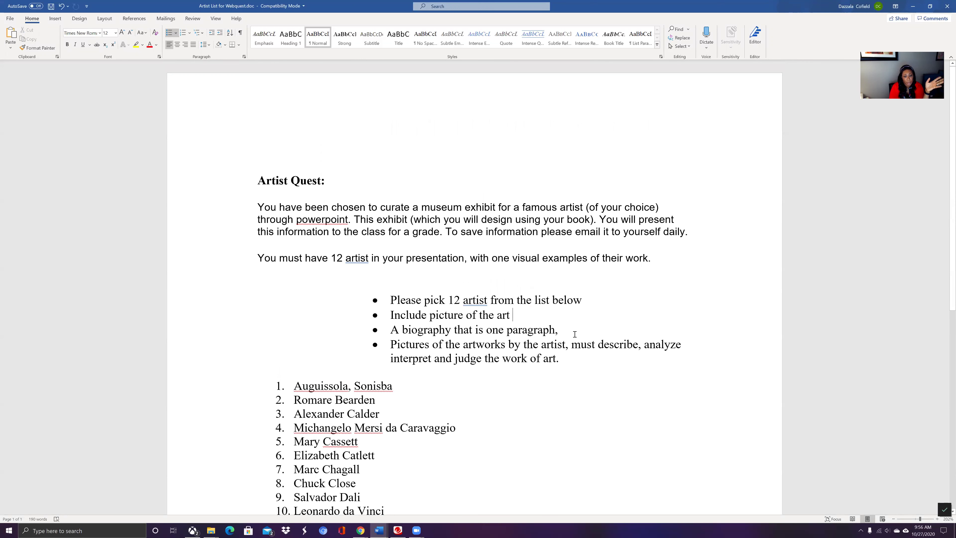
click(580, 350)
key(Return)
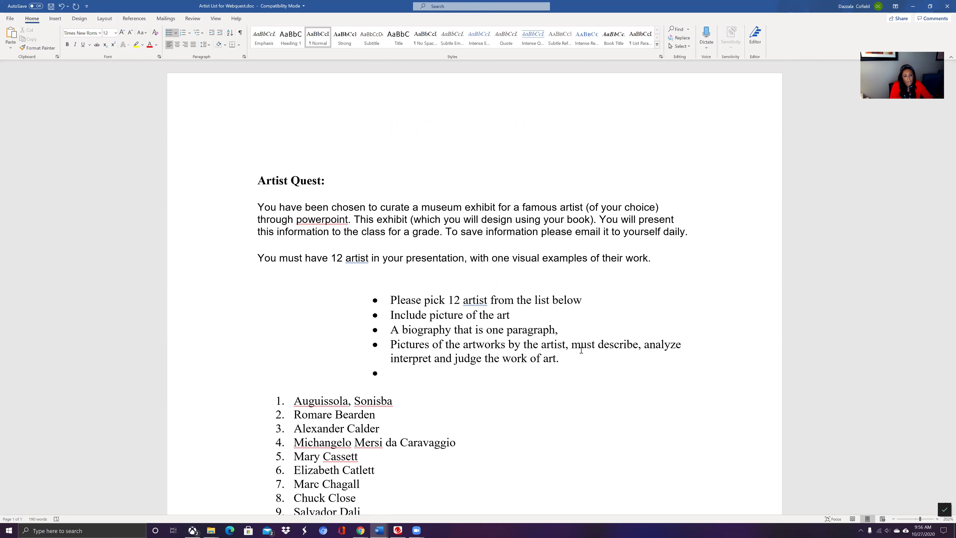
Step: Enter the bullet text 'Last page list of your links to where you got your information online.'
text(Last page list of )
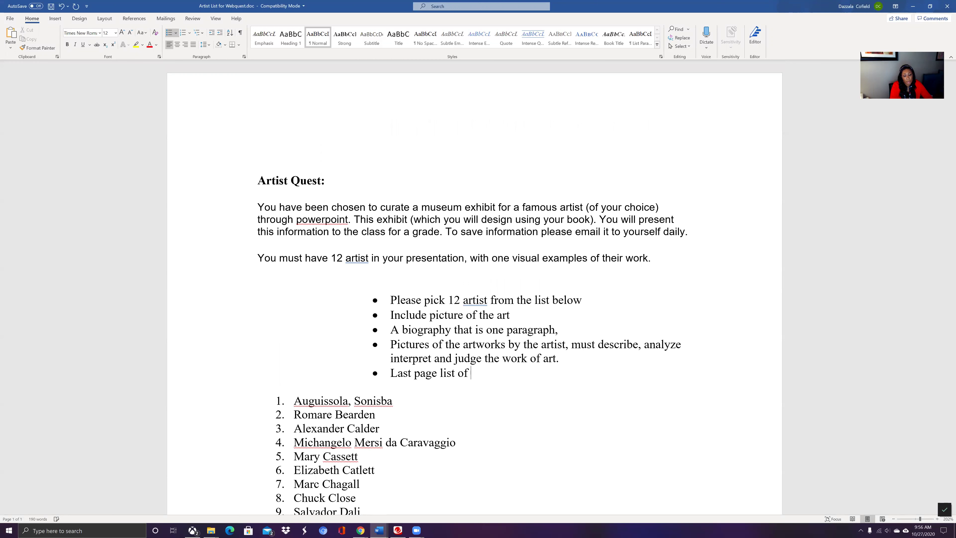
text(your links to where)
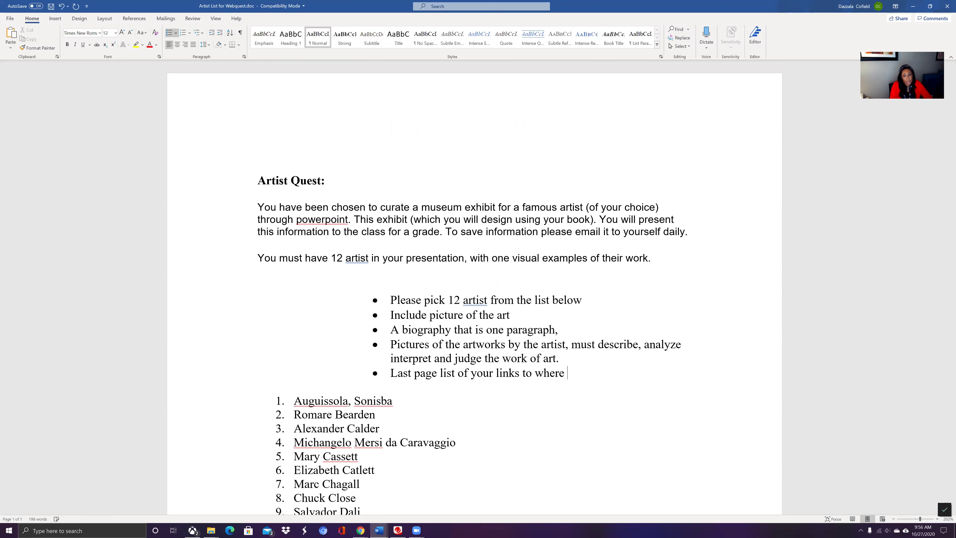
text( you got your inform)
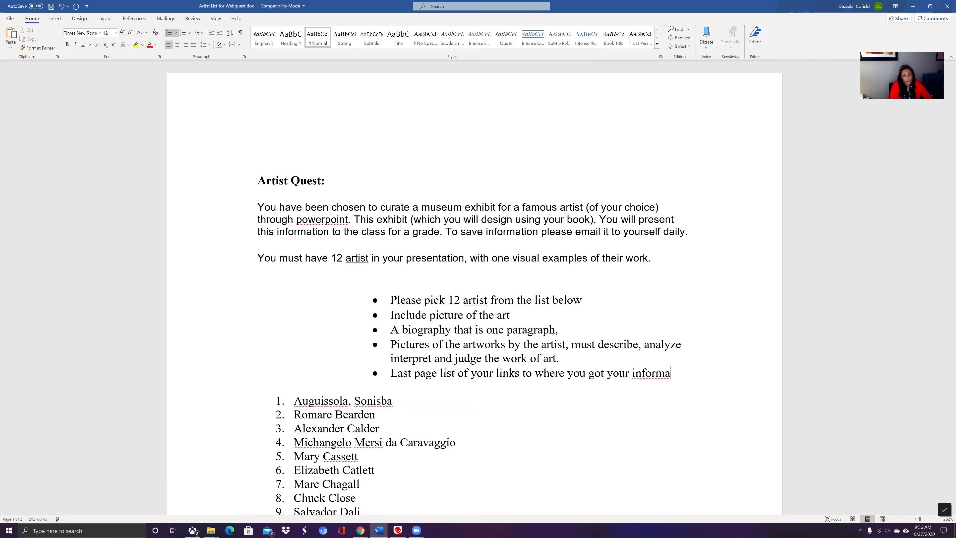
text(t)
key(BackSpace)
text(ation online.)
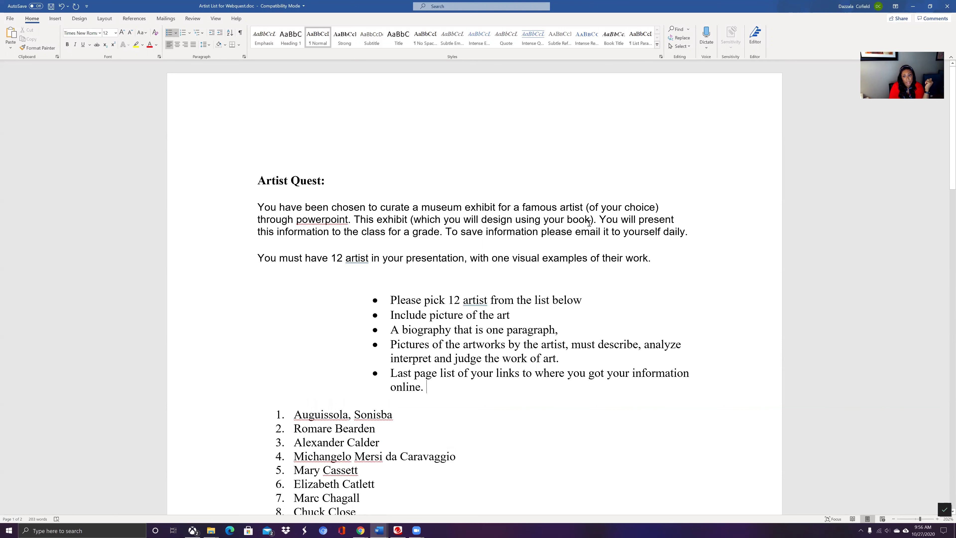
Step: Delete the intro's book parenthetical, class-presentation sentence and daily-emailing sentence
drag(587, 221, 412, 225)
key(BackSpace)
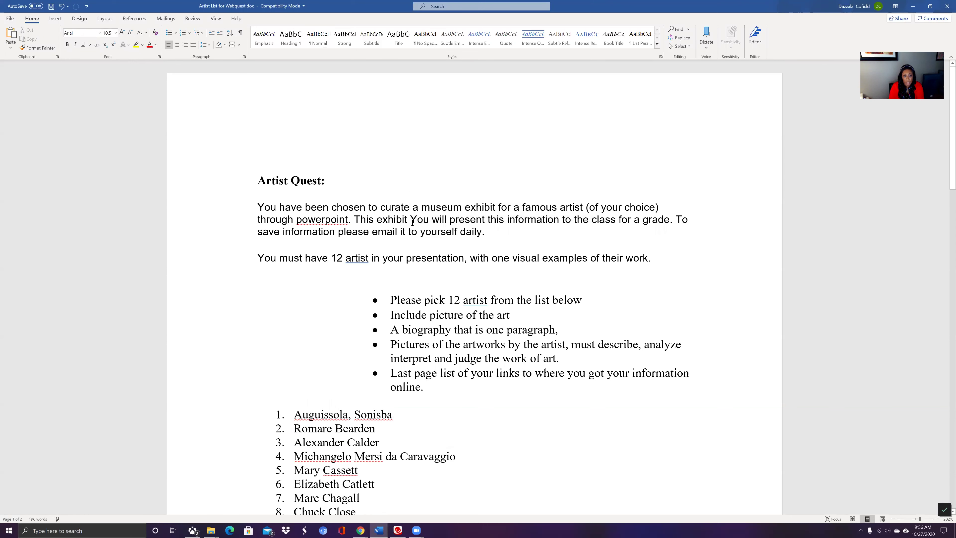
key(BackSpace)
key(BackSpace)
key(BackSpace)
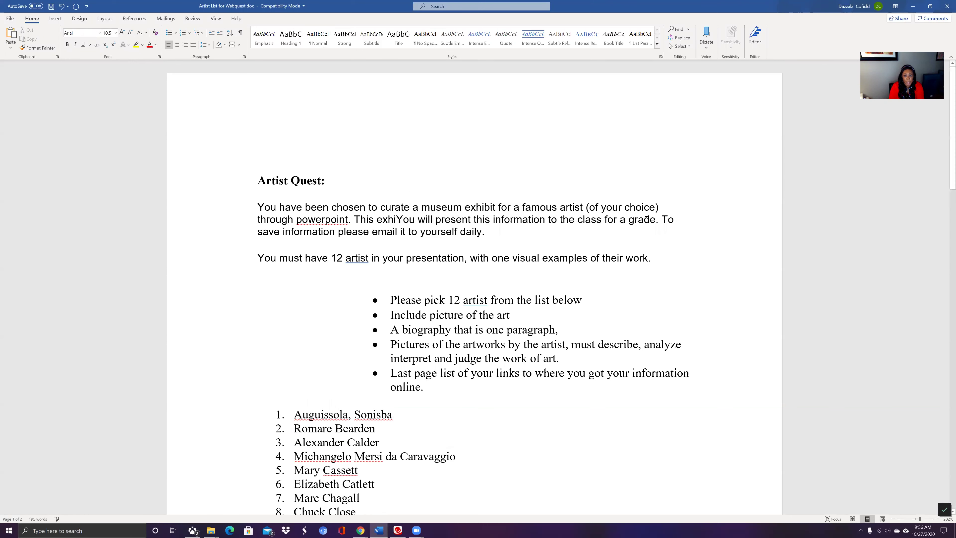
drag(659, 220, 364, 220)
key(BackSpace)
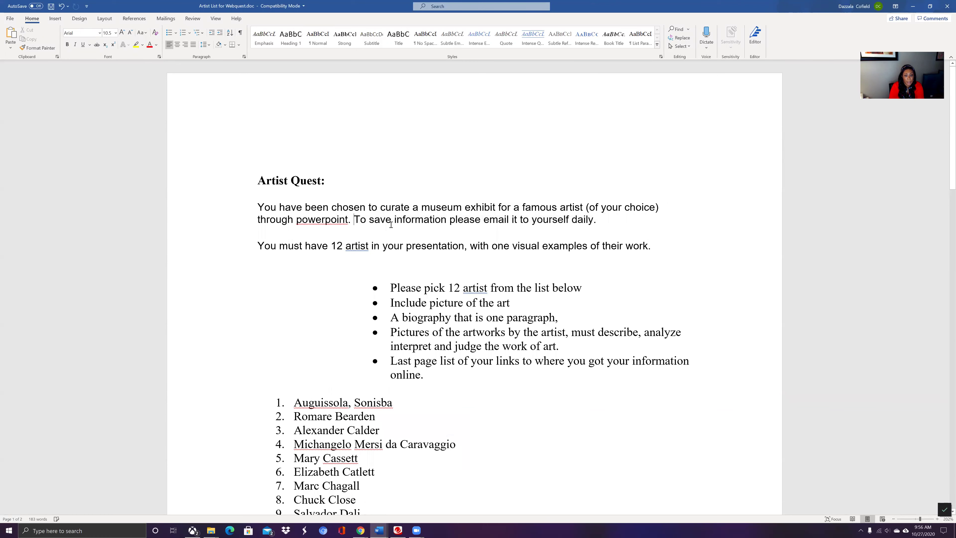
drag(598, 220, 356, 223)
key(BackSpace)
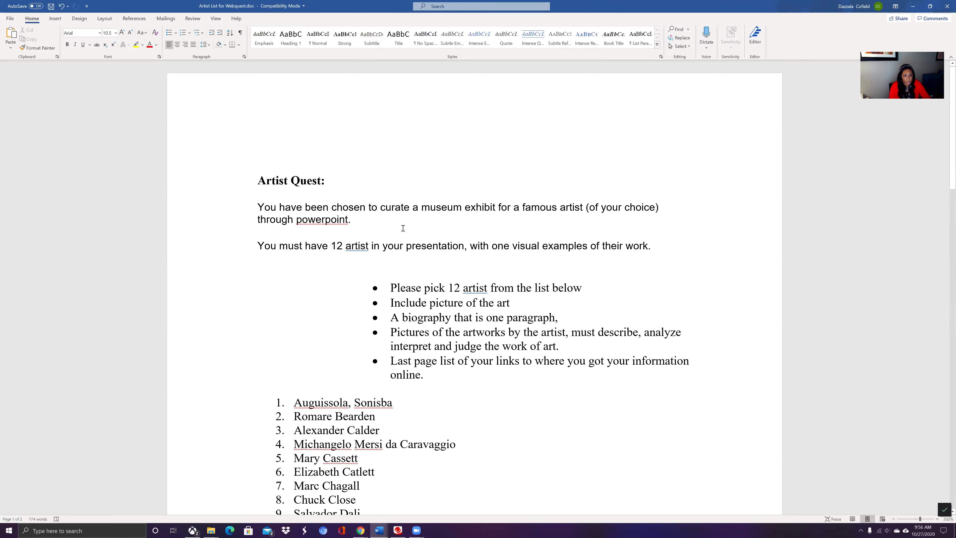
Step: Add 'Complete this assignment on Google Slides.' to the intro and retitle the sheet 'Artist Quest Online'
text(Complete this assi)
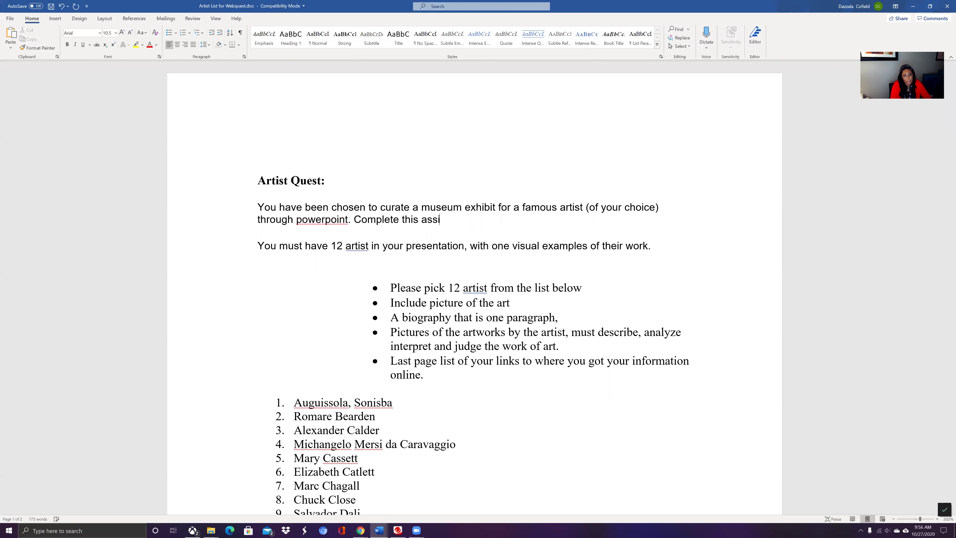
text(gnment on Google Sl)
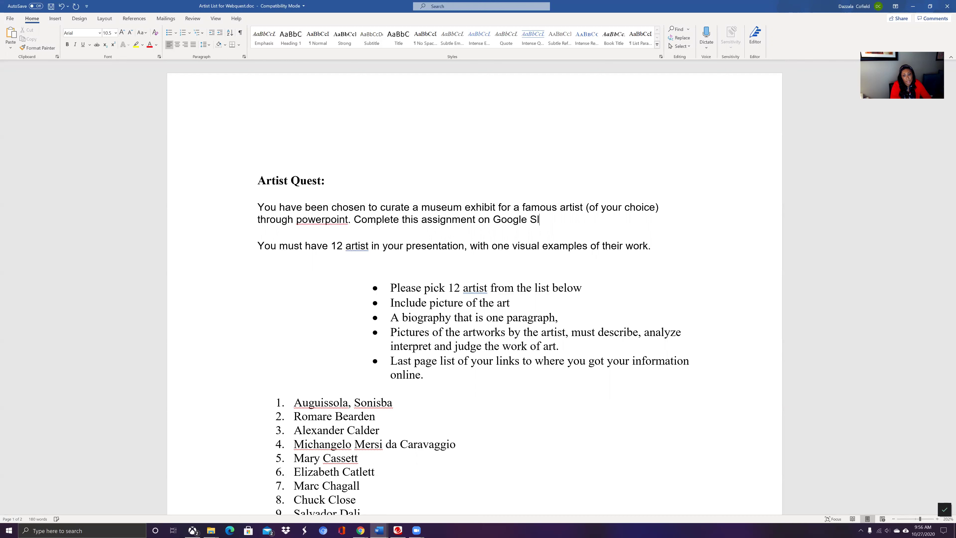
text(ides.)
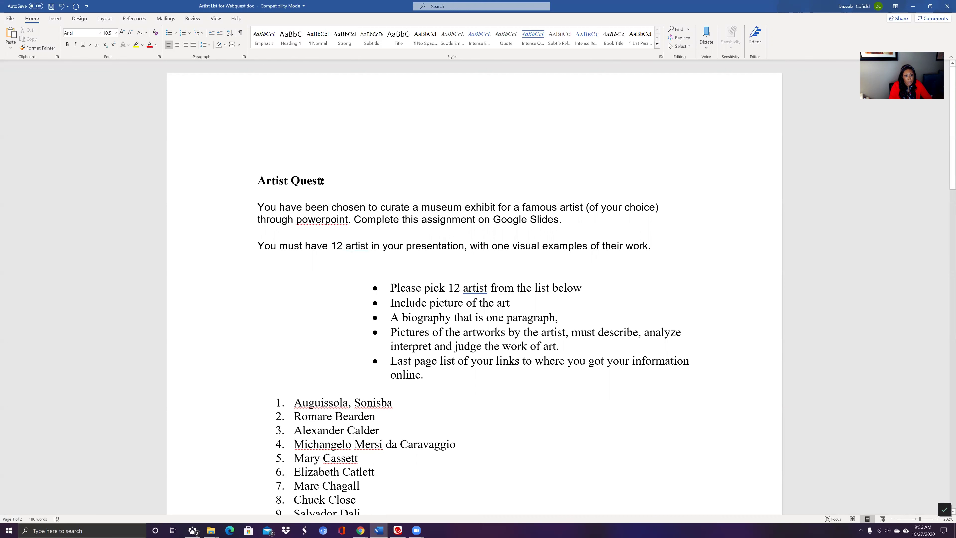
click(323, 180)
text(Onli)
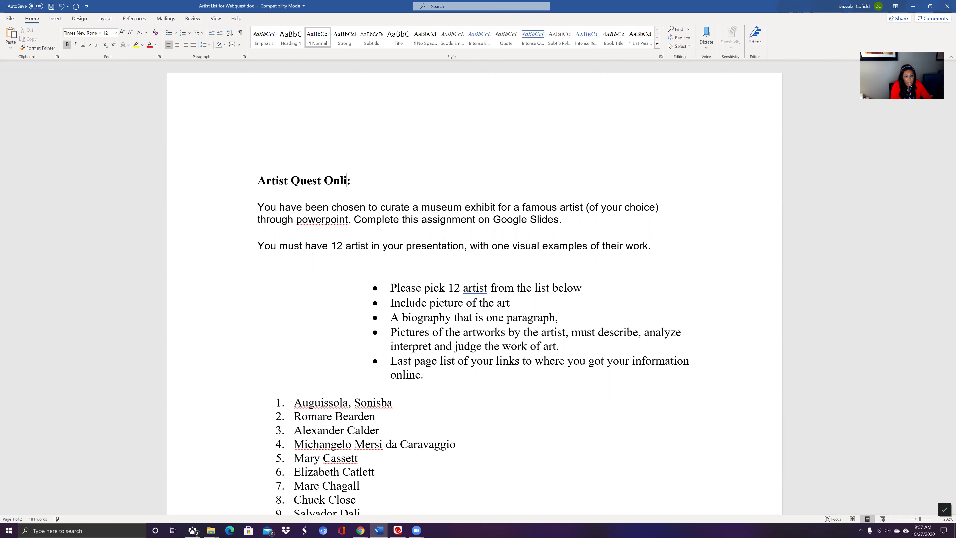
text(ne)
Step: Save a copy of the sheet as 'Artist List for Online Webquest.doc'
click(10, 18)
click(36, 117)
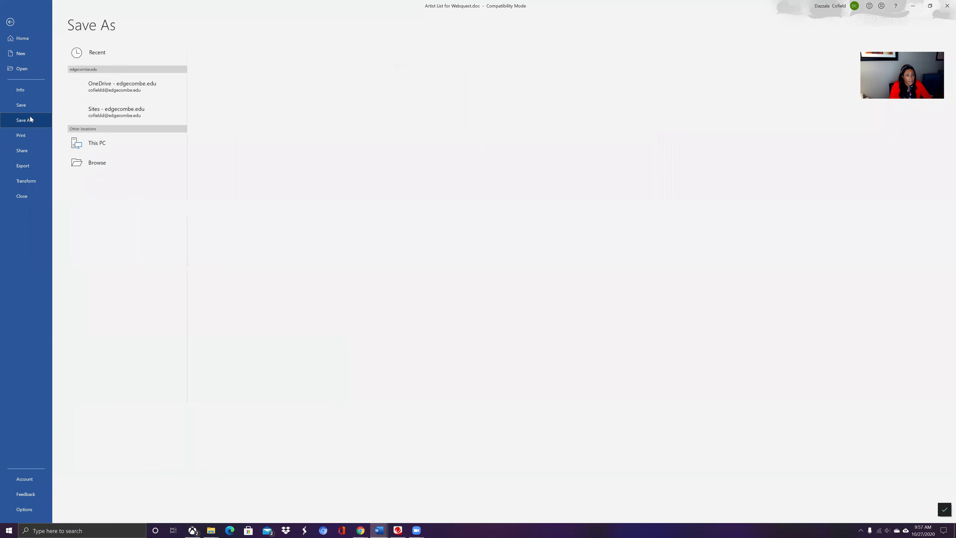
click(132, 188)
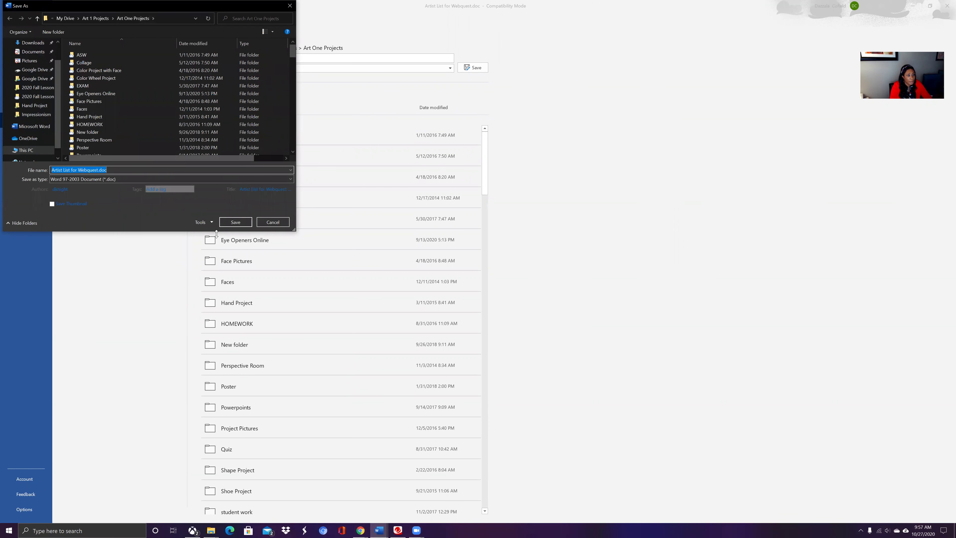
click(125, 166)
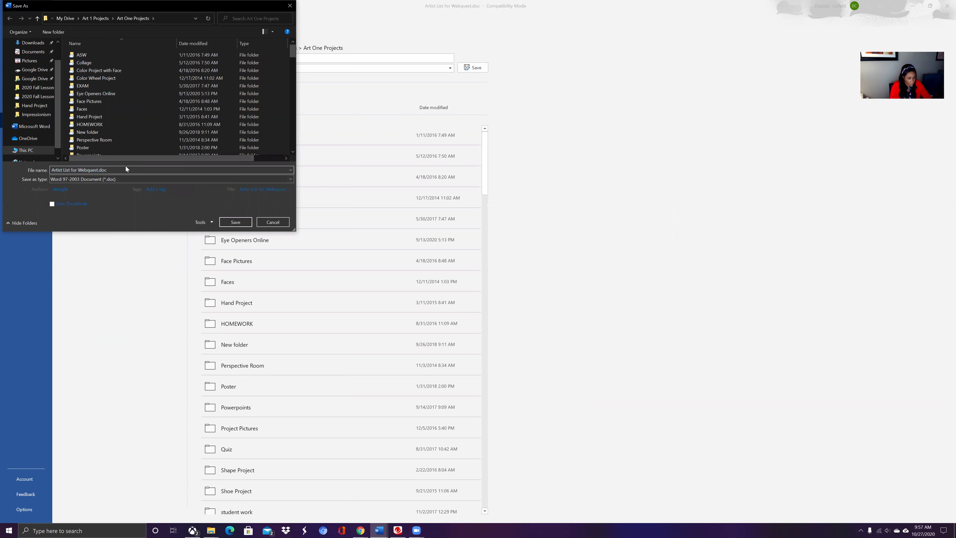
key(BackSpace)
key(BackSpace)
key(BackSpace)
key(BackSpace)
key(BackSpace)
key(BackSpace)
key(BackSpace)
key(BackSpace)
key(BackSpace)
text(Online We)
click(236, 221)
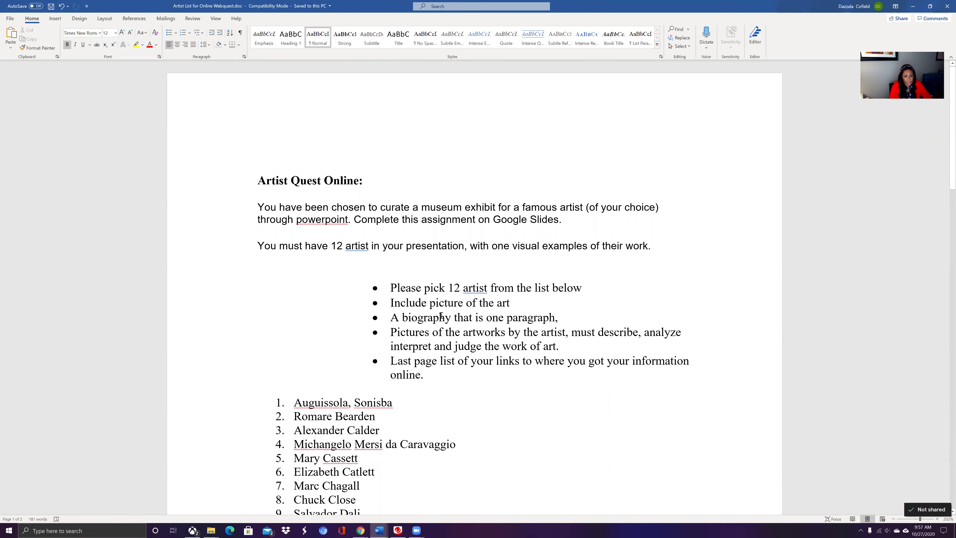
scroll(441, 316, down, 6)
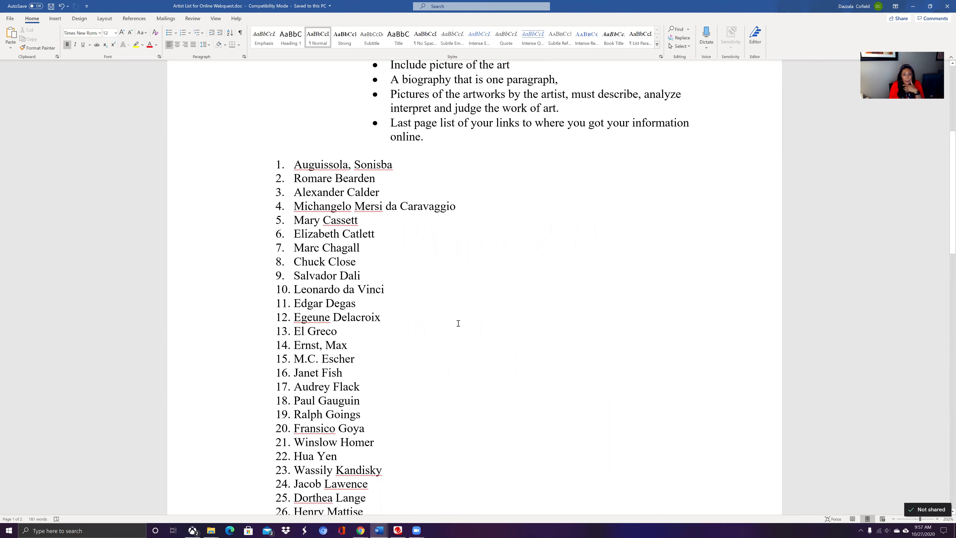
scroll(458, 327, up, 6)
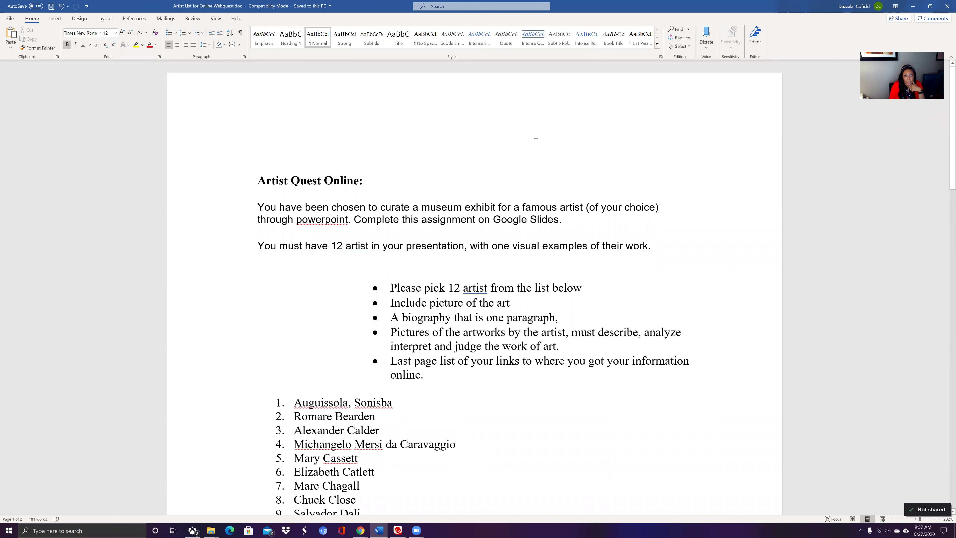